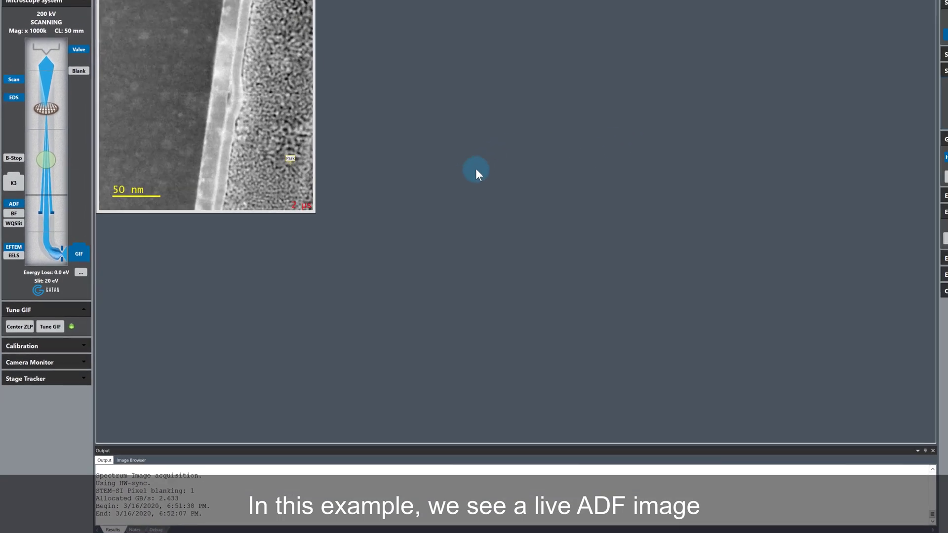
Rotate the ADF scan to 352.5° along the interface edge with TruAlign, then switch the scan to Focus.
{"action": "right_click", "coordinate": [233, 44]}
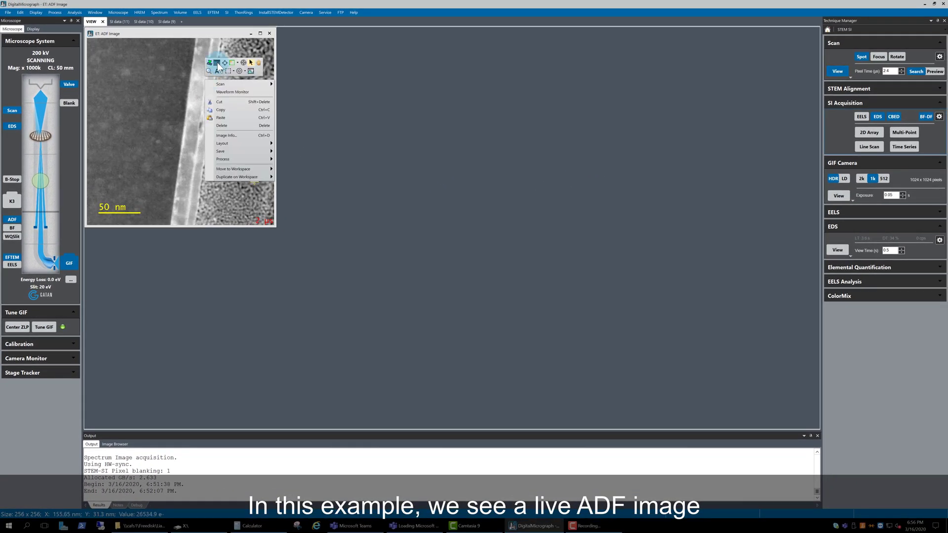
{"action": "left_click", "coordinate": [216, 63]}
{"action": "left_click_drag", "start_coordinate": [184, 148], "coordinate": [184, 150]}
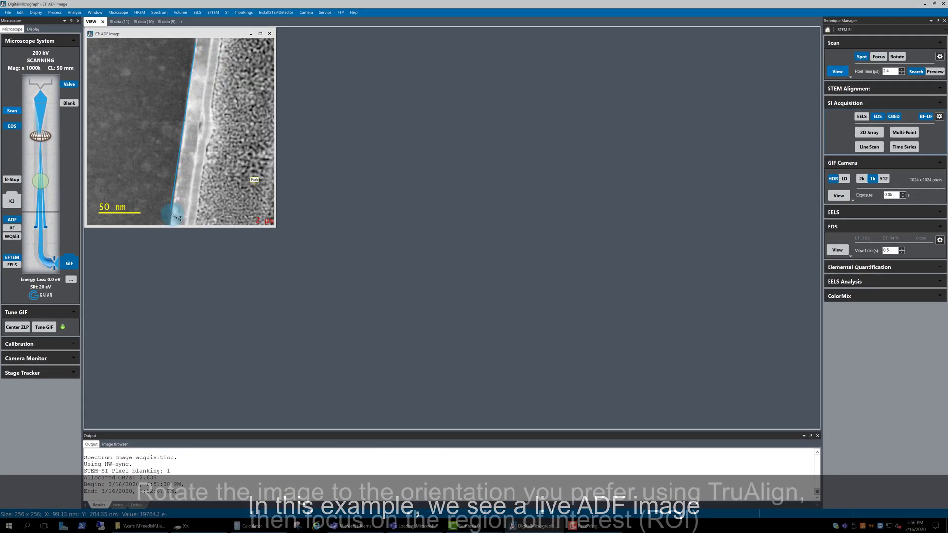
{"action": "left_click", "coordinate": [490, 272]}
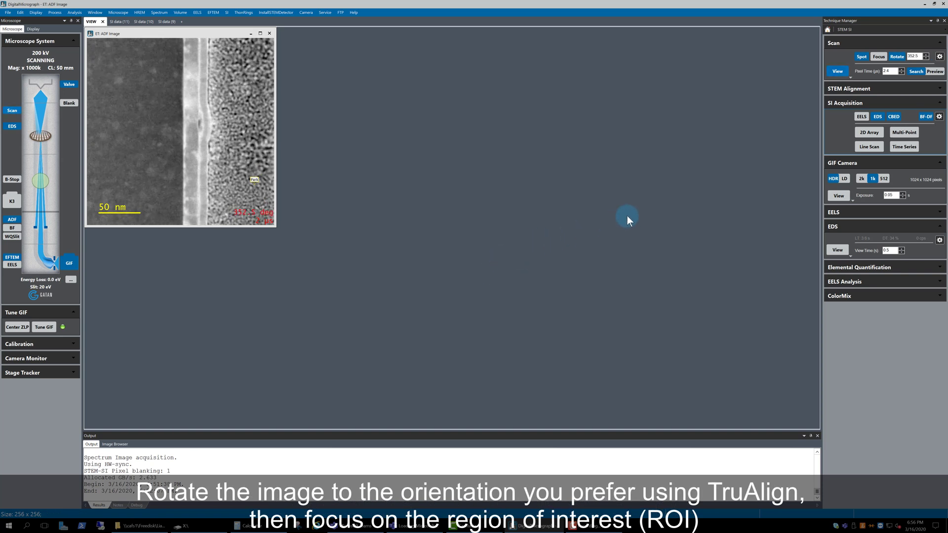
{"action": "left_click", "coordinate": [846, 75]}
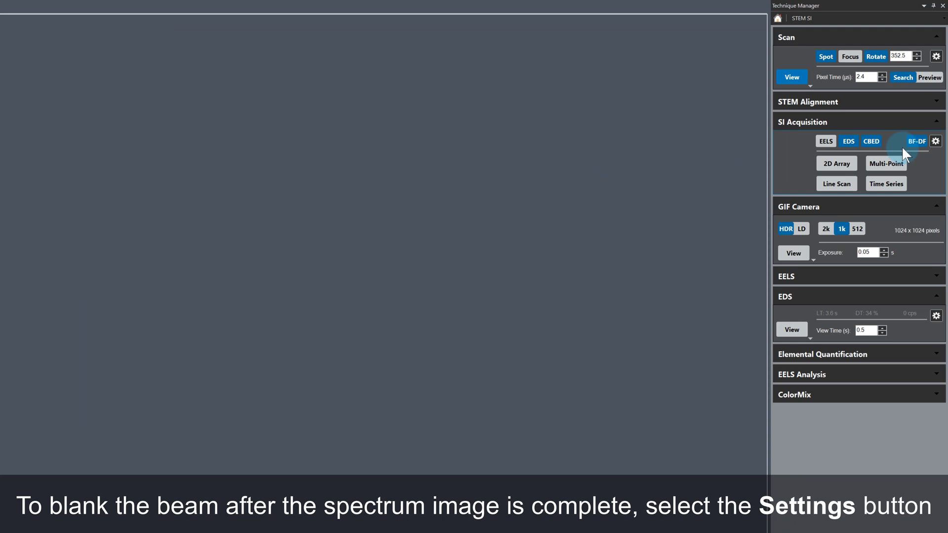
Turn on 'Blank beam' in the SI Setup General settings and confirm with OK.
{"action": "left_click", "coordinate": [936, 142]}
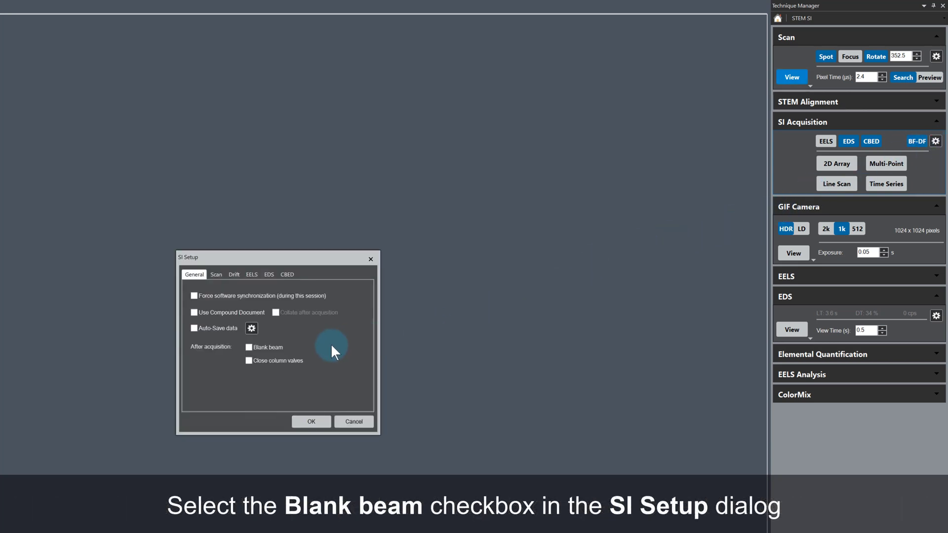
{"action": "left_click", "coordinate": [283, 348]}
{"action": "left_click", "coordinate": [309, 418]}
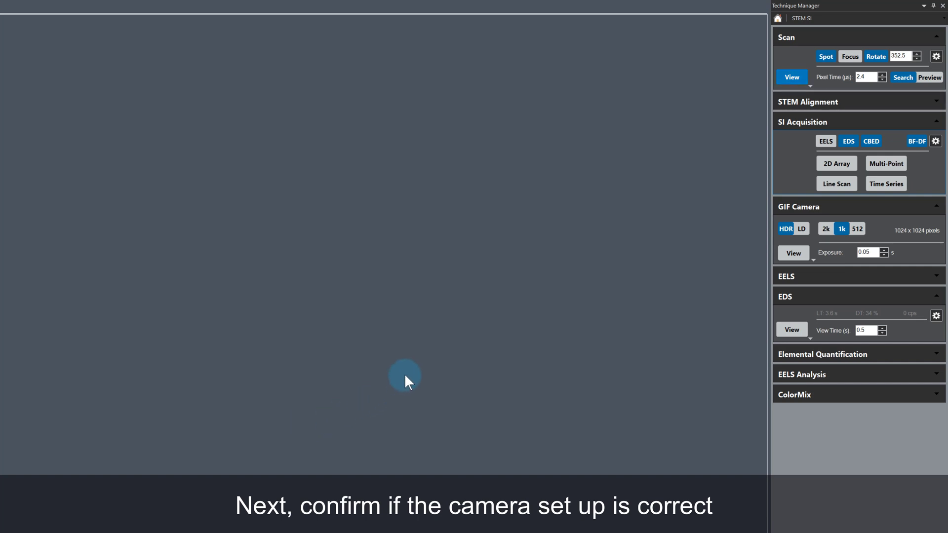
Start the live GIF camera diffraction view and bring up the Filter State dialog showing the 20.0 eV slit.
{"action": "left_click", "coordinate": [794, 251]}
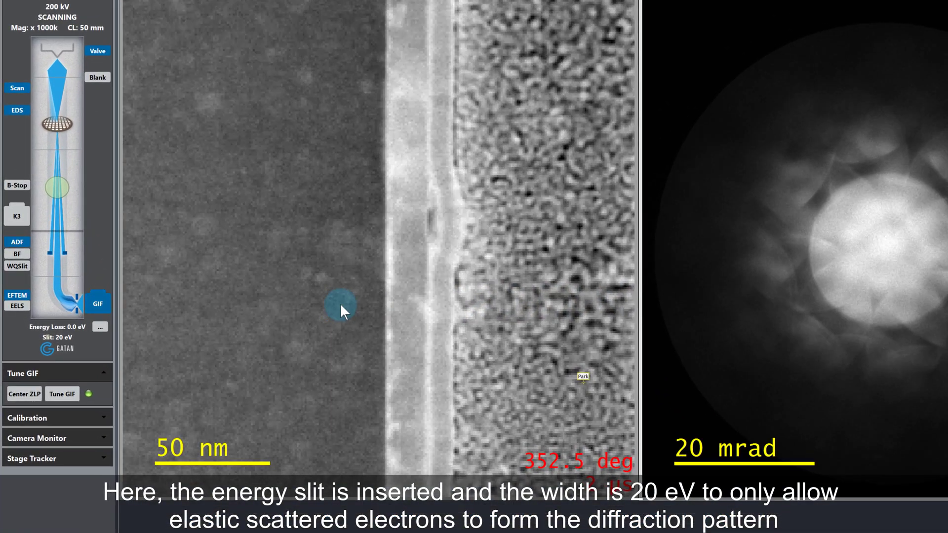
{"action": "left_click", "coordinate": [99, 327]}
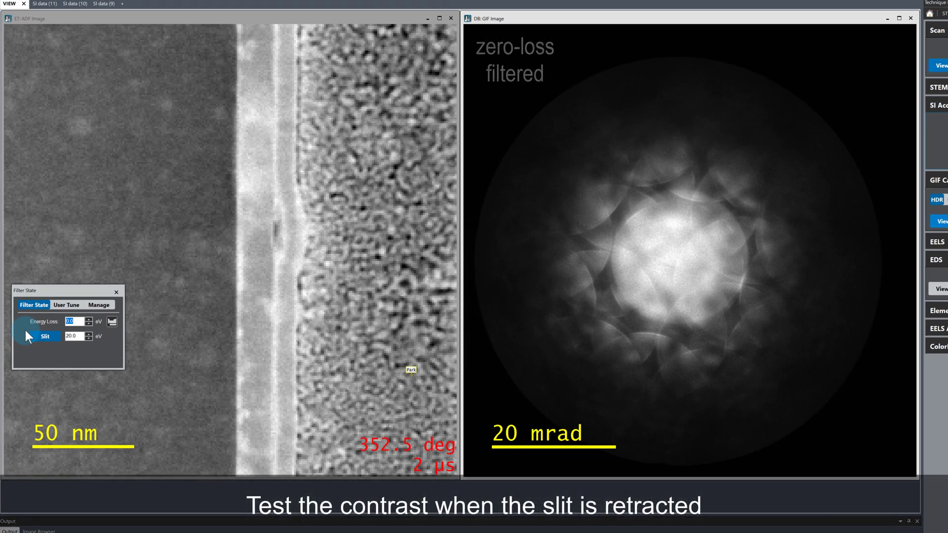
Retract and reinsert the 20 eV slit, set camera exposure to 0.1 s, and start a Preview scan.
{"action": "left_click", "coordinate": [36, 334]}
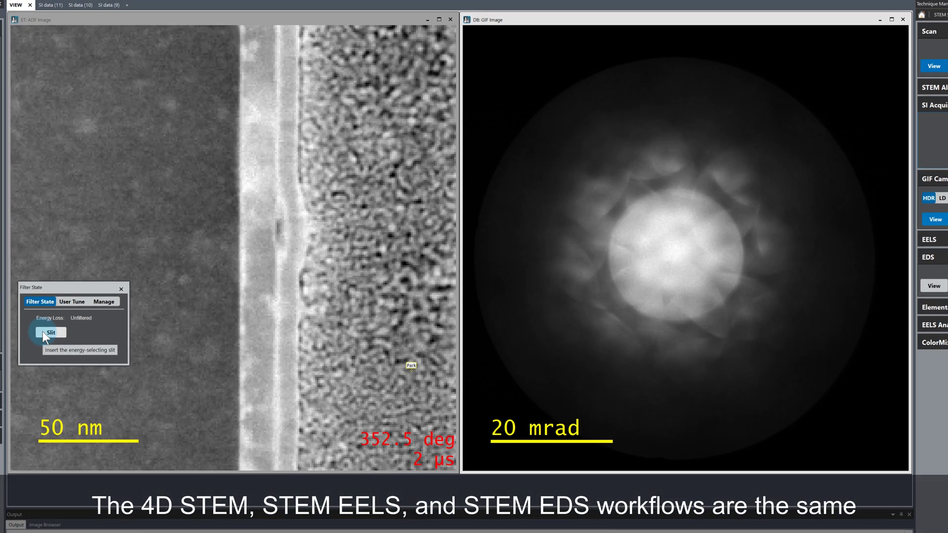
{"action": "left_click", "coordinate": [43, 332]}
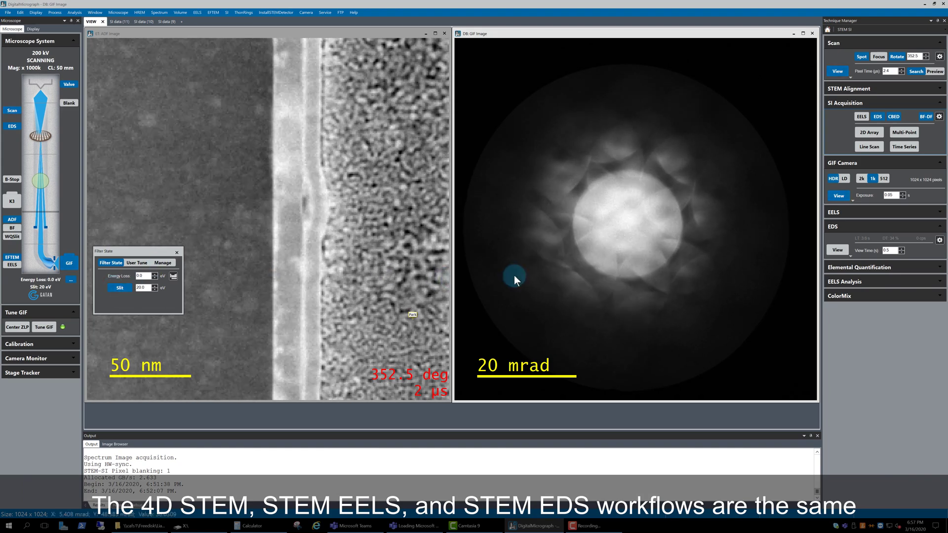
{"action": "left_click", "coordinate": [902, 193]}
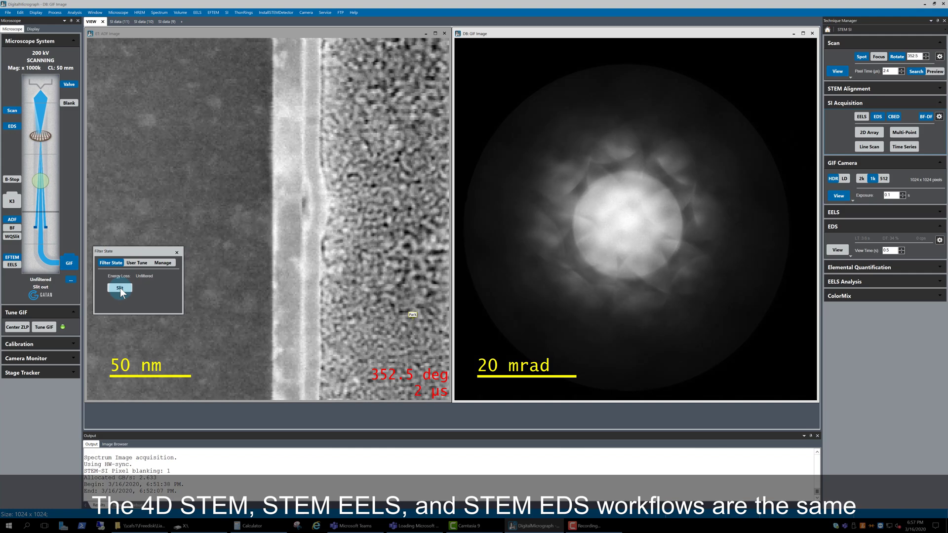
{"action": "left_click", "coordinate": [176, 252]}
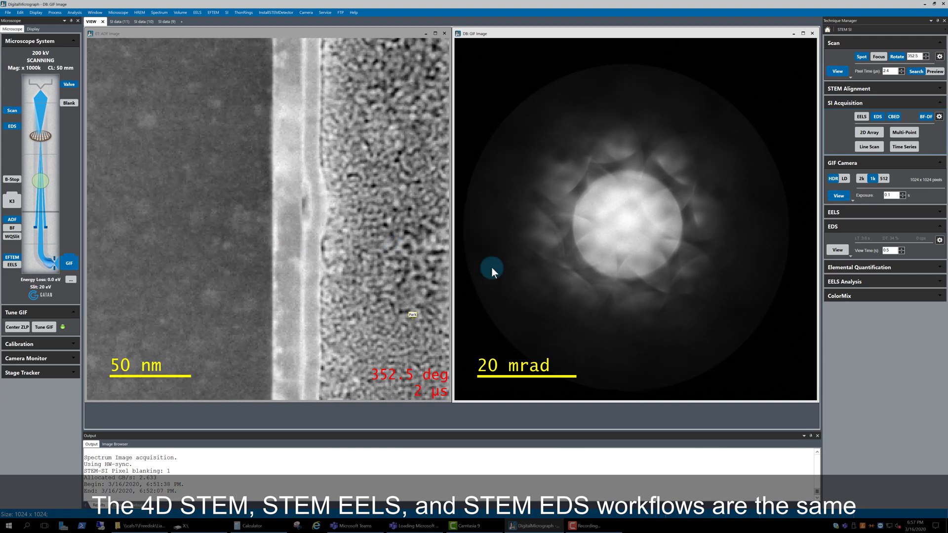
{"action": "left_click", "coordinate": [932, 73]}
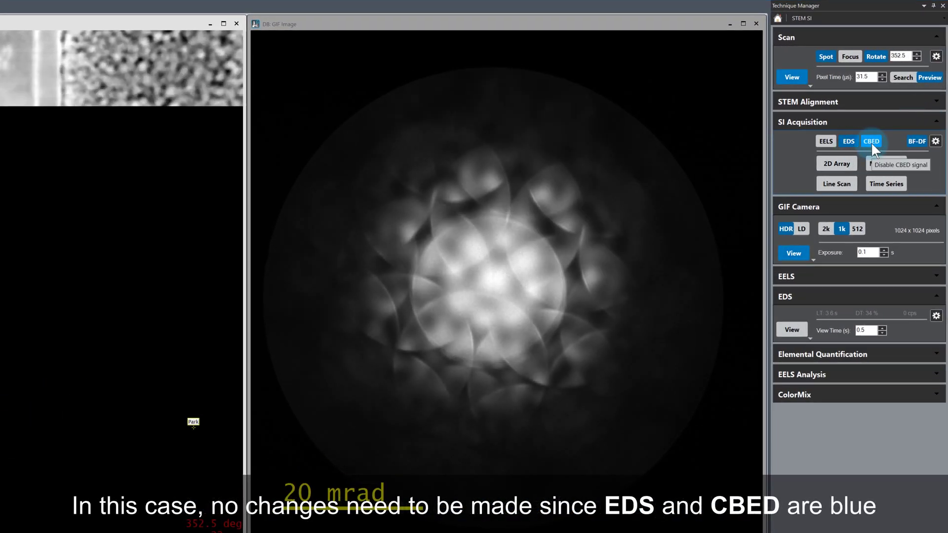
Add a 2D Array spectrum-image ROI and drag it over the interface layers.
{"action": "left_click", "coordinate": [834, 163]}
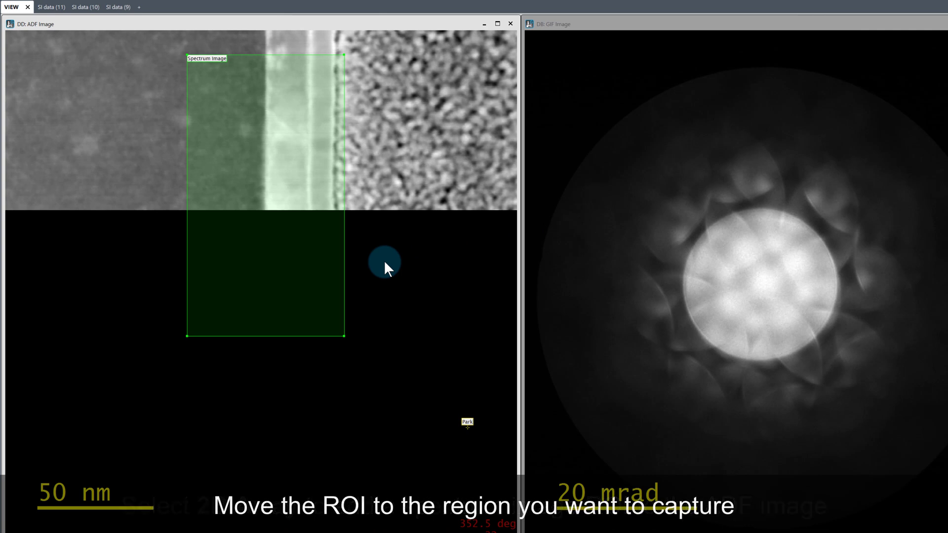
{"action": "left_click_drag", "start_coordinate": [312, 270], "coordinate": [268, 273]}
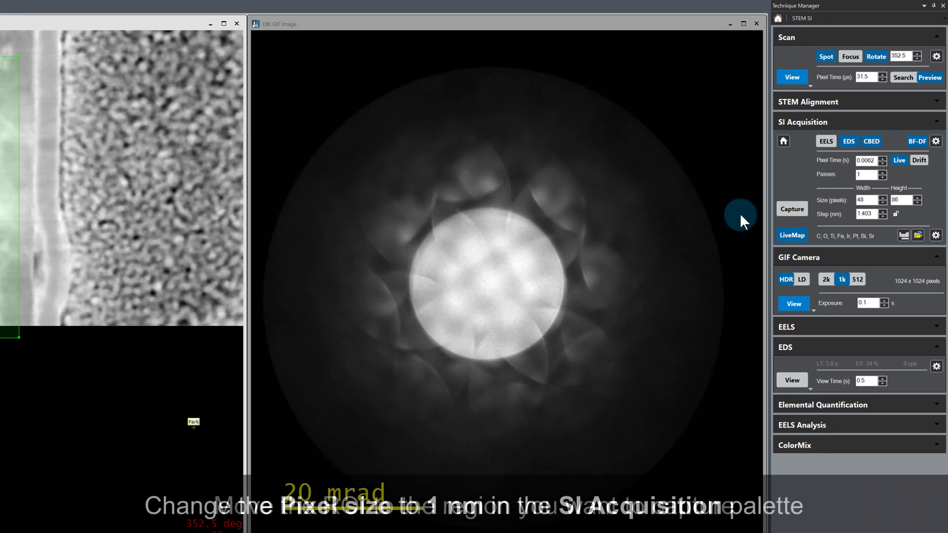
Set the SI step to 10.00 Å, giving a 68 × 120 pixel scan at 0.0062 s pixel time.
{"action": "mouse_move", "coordinate": [817, 188]}
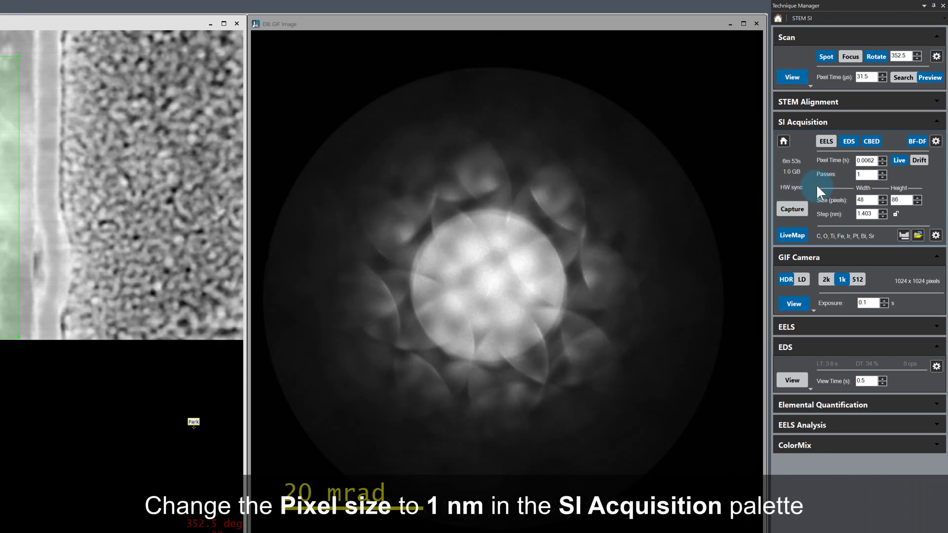
{"action": "left_click", "coordinate": [874, 162]}
{"action": "left_click", "coordinate": [874, 174]}
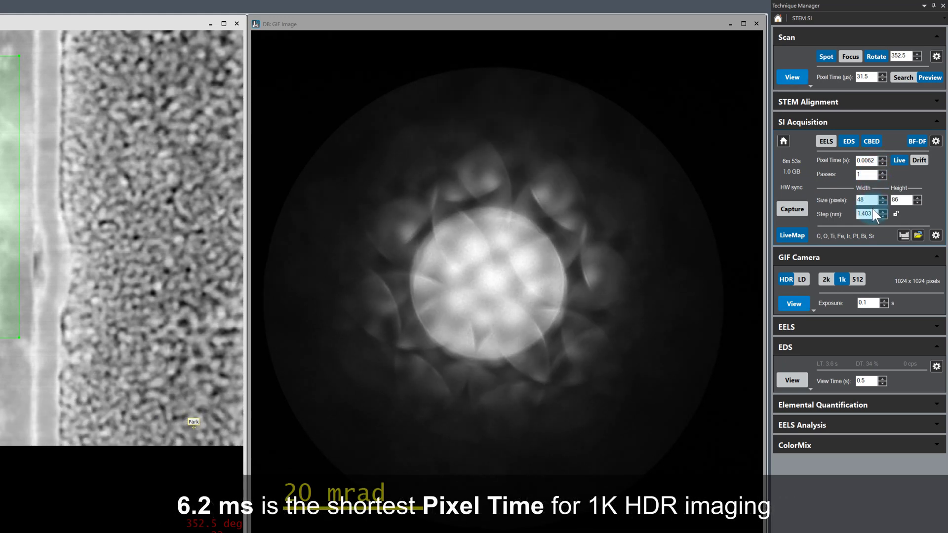
{"action": "left_click", "coordinate": [848, 213]}
{"action": "type", "text": "1"}
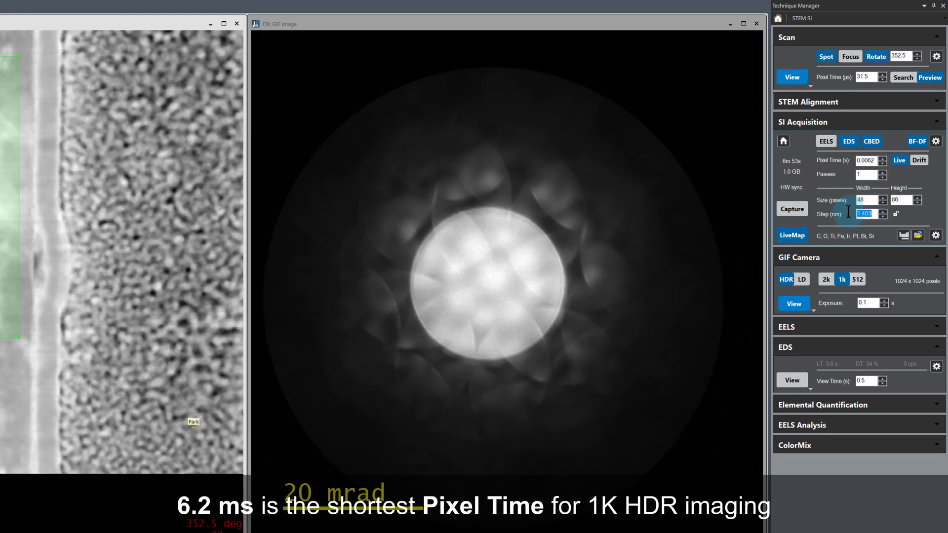
{"action": "key", "text": "Return"}
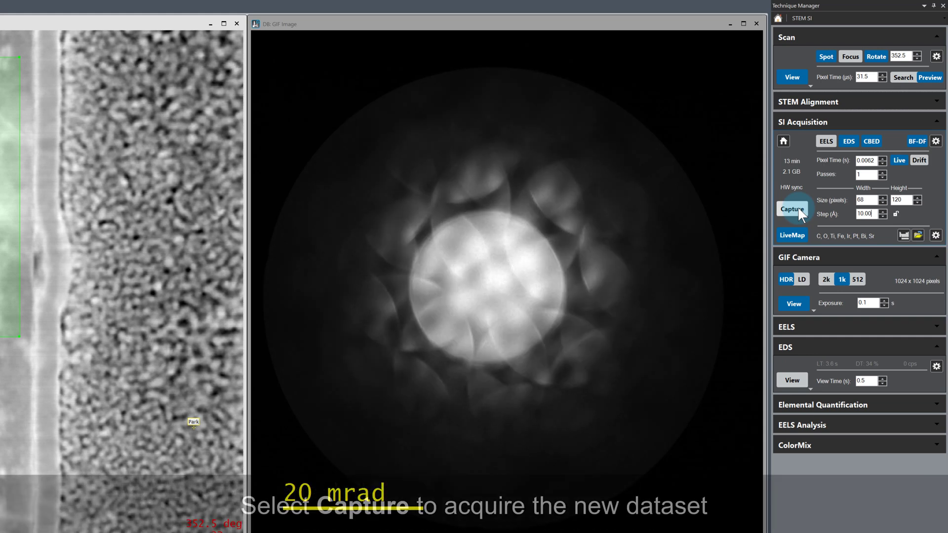
Capture the spectrum image to collect EDS and CBED data cubes with Sr, O, Ti, Fe and Bi maps.
{"action": "left_click", "coordinate": [797, 208]}
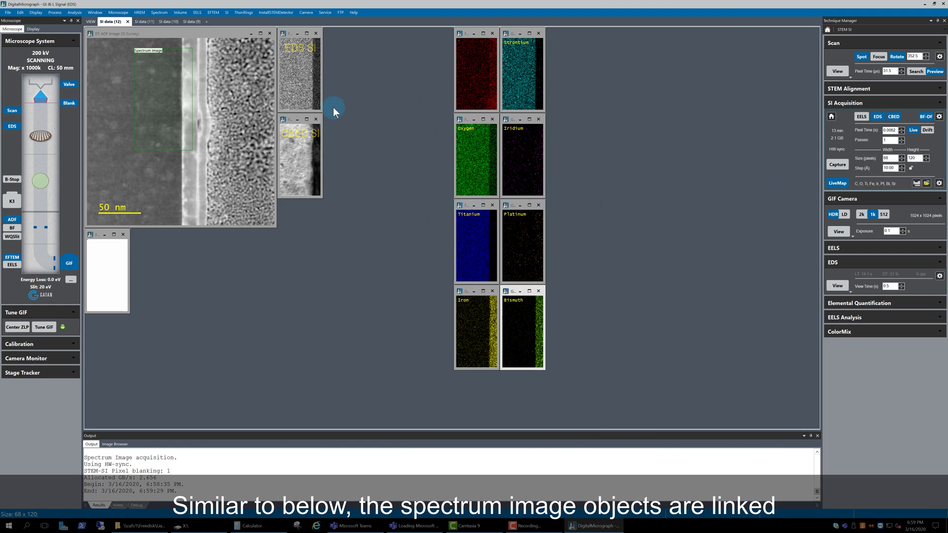
Enlarge the EDS SI and Diffraction SI windows, placing the EDS image at the left.
{"action": "left_click_drag", "start_coordinate": [318, 107], "coordinate": [444, 272]}
{"action": "left_click_drag", "start_coordinate": [337, 40], "coordinate": [161, 43]}
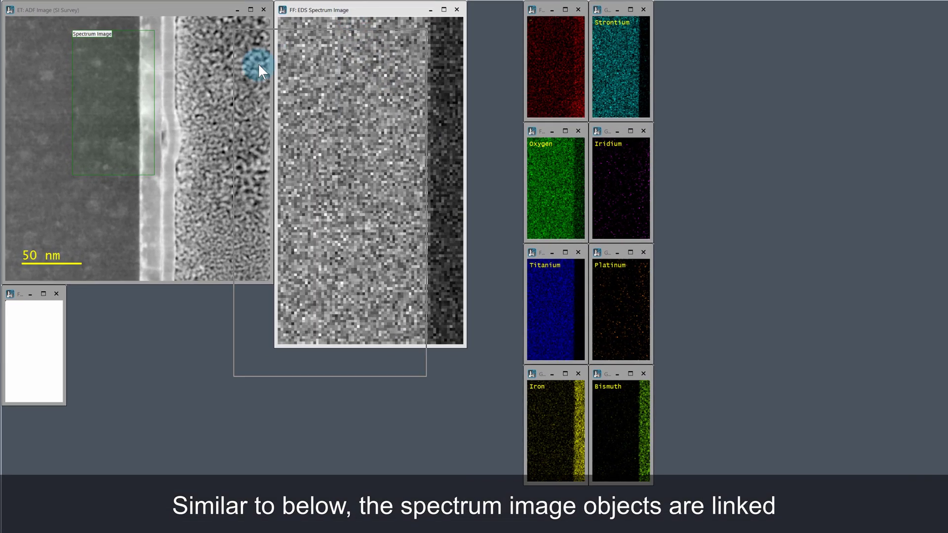
{"action": "left_click_drag", "start_coordinate": [292, 122], "coordinate": [298, 36]}
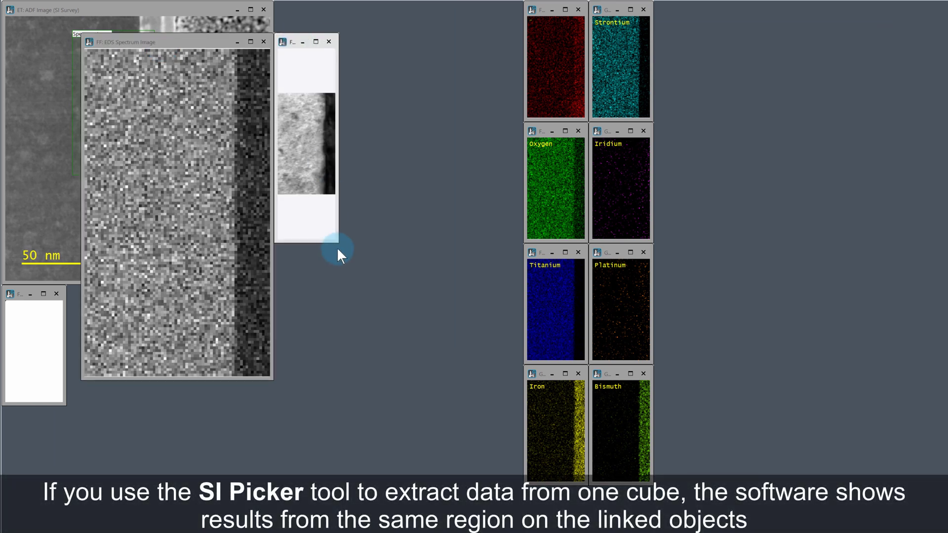
{"action": "left_click_drag", "start_coordinate": [360, 272], "coordinate": [479, 377]}
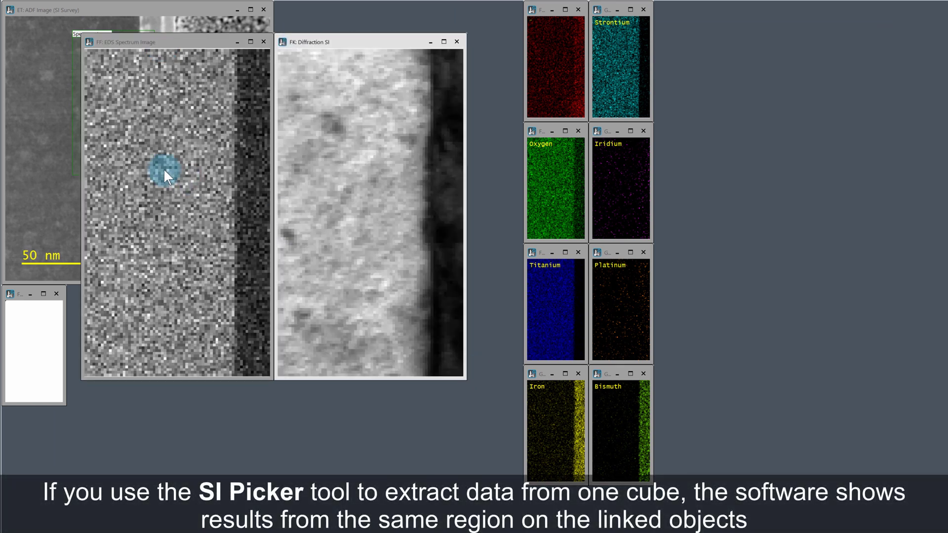
Mark a region with the SI Picker to extract a summed EDS spectrum and diffraction pattern.
{"action": "right_click", "coordinate": [155, 169]}
{"action": "left_click", "coordinate": [157, 148]}
{"action": "left_click_drag", "start_coordinate": [139, 105], "coordinate": [230, 196]}
{"action": "left_click_drag", "start_coordinate": [324, 236], "coordinate": [326, 216]}
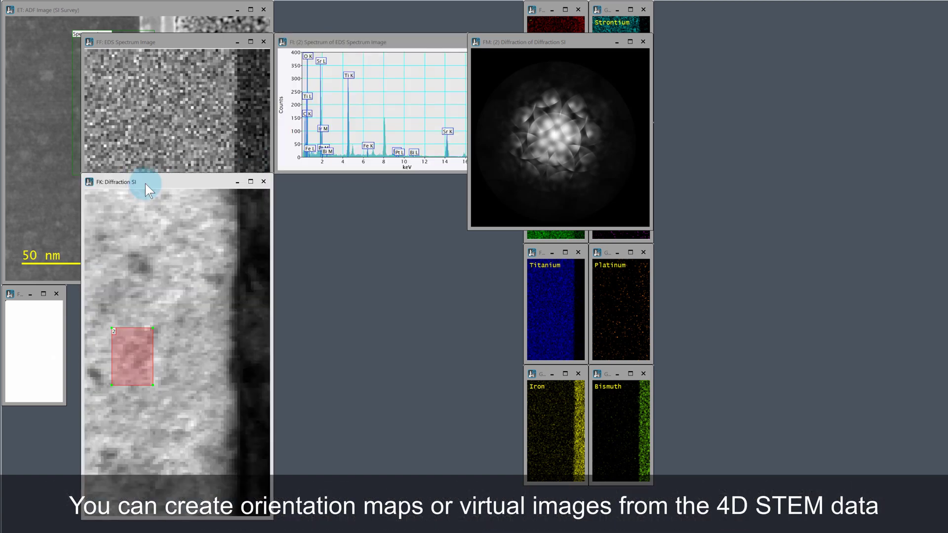
{"action": "left_click_drag", "start_coordinate": [492, 42], "coordinate": [550, 41]}
Move the red picker region up and right, then add a circular mask to the extracted CBED pattern.
{"action": "left_click_drag", "start_coordinate": [143, 344], "coordinate": [177, 297]}
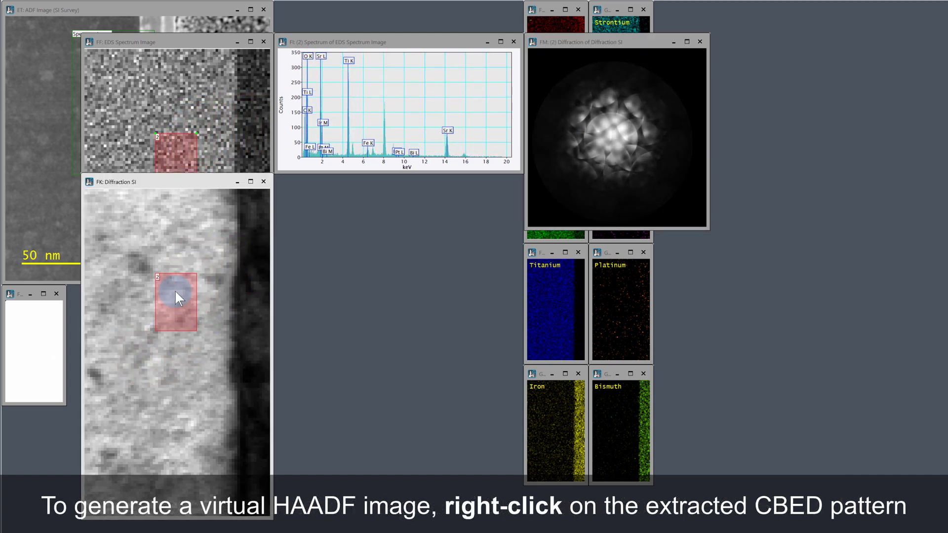
{"action": "left_click", "coordinate": [605, 141]}
{"action": "right_click", "coordinate": [605, 141]}
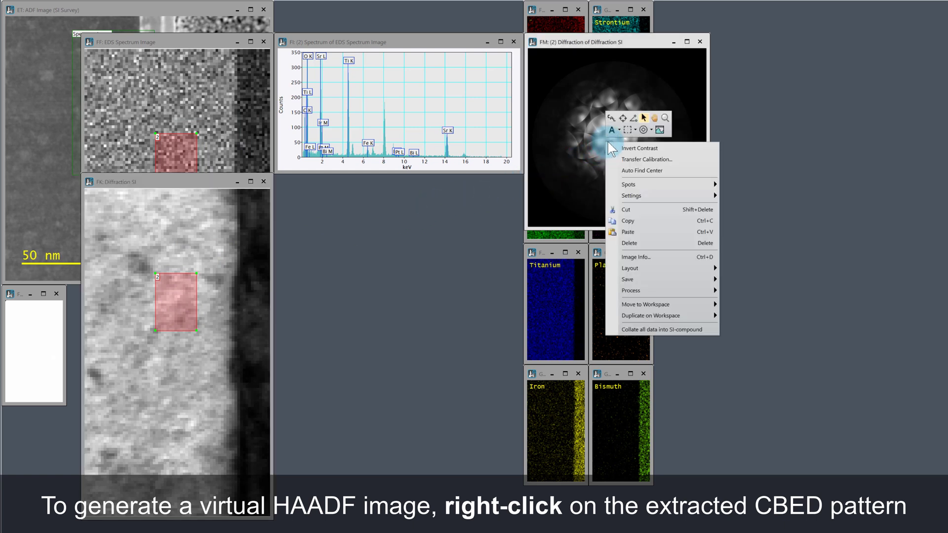
{"action": "left_click", "coordinate": [643, 129]}
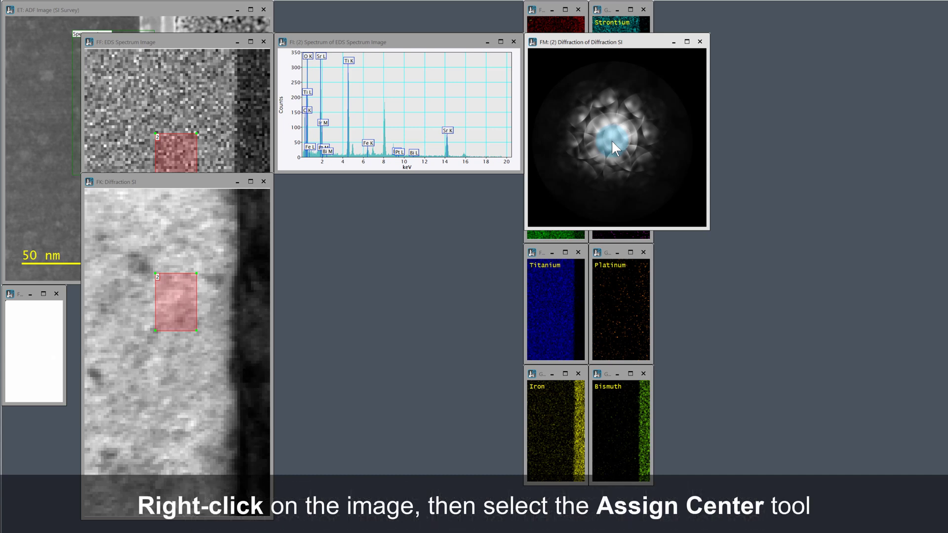
Assign the CBED pattern's centre with DiffPack > Assign Center so the circular mask recentres on it.
{"action": "right_click", "coordinate": [617, 137]}
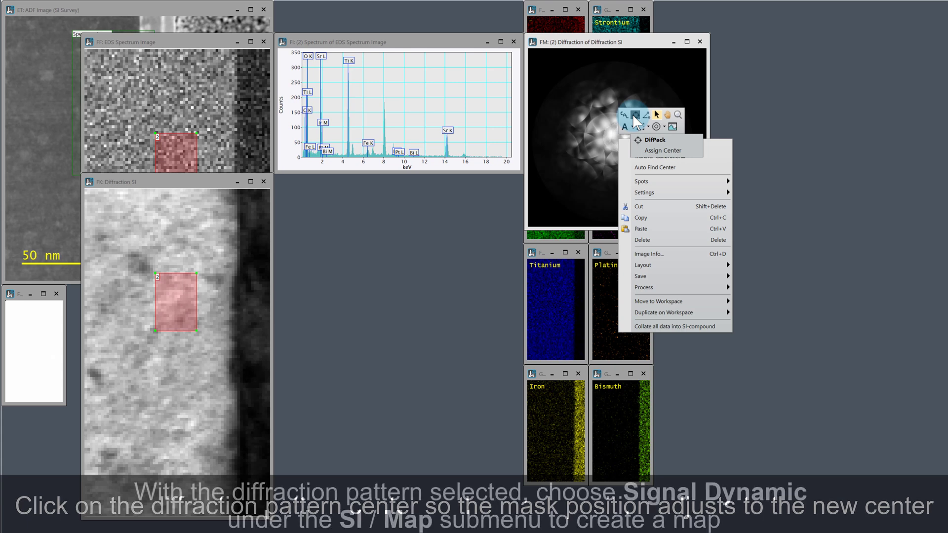
{"action": "left_click", "coordinate": [635, 116]}
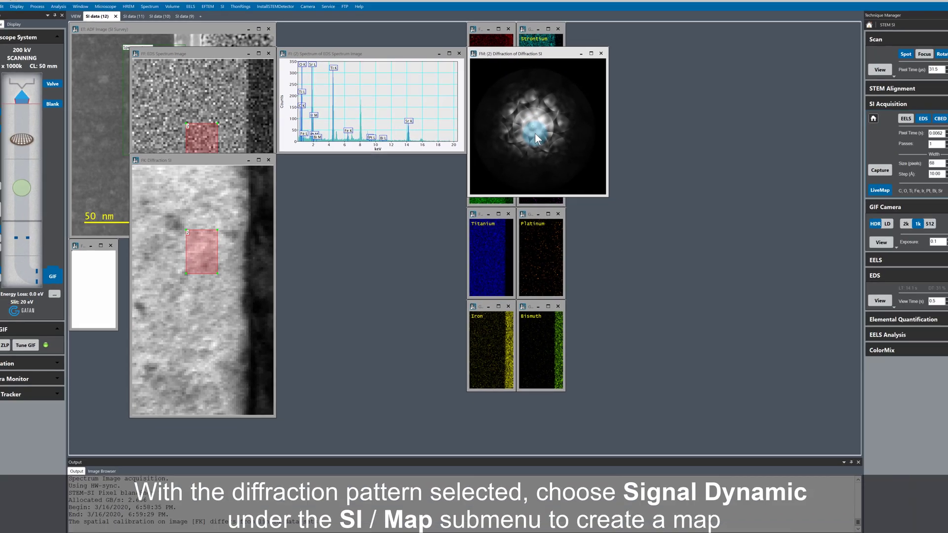
{"action": "left_click", "coordinate": [534, 132]}
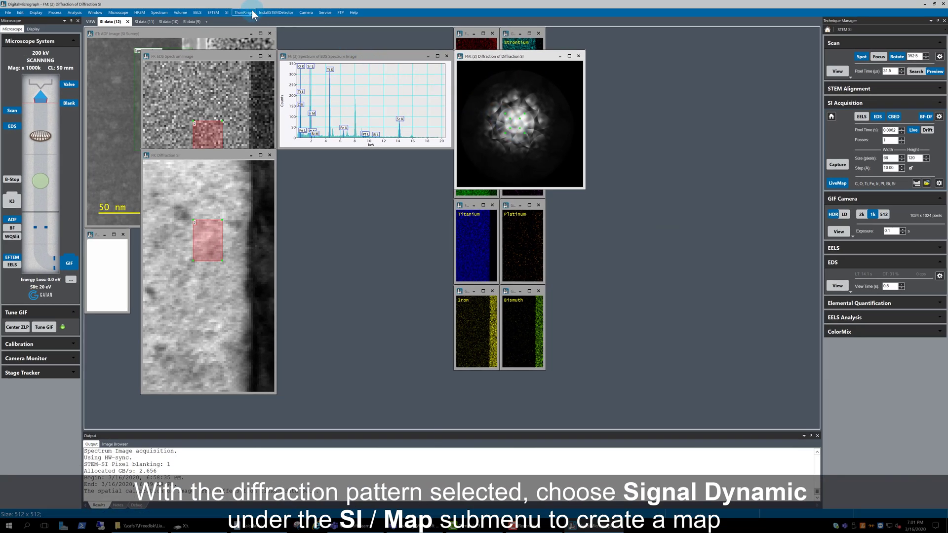
Generate a dynamic Signal Integral map from the masked diffraction spectrum image via SI > Map > Signal (Dynamic).
{"action": "left_click", "coordinate": [227, 12]}
{"action": "mouse_move", "coordinate": [272, 65]}
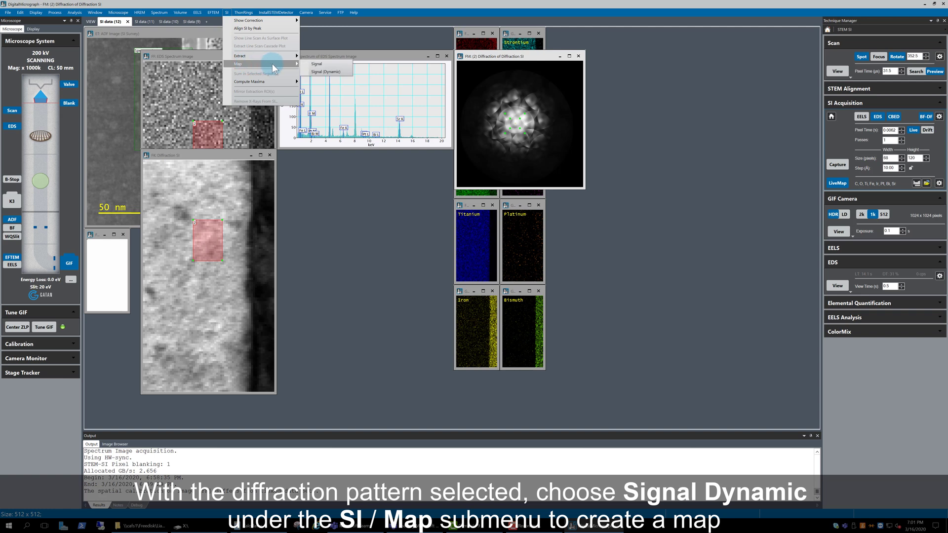
{"action": "left_click", "coordinate": [318, 71]}
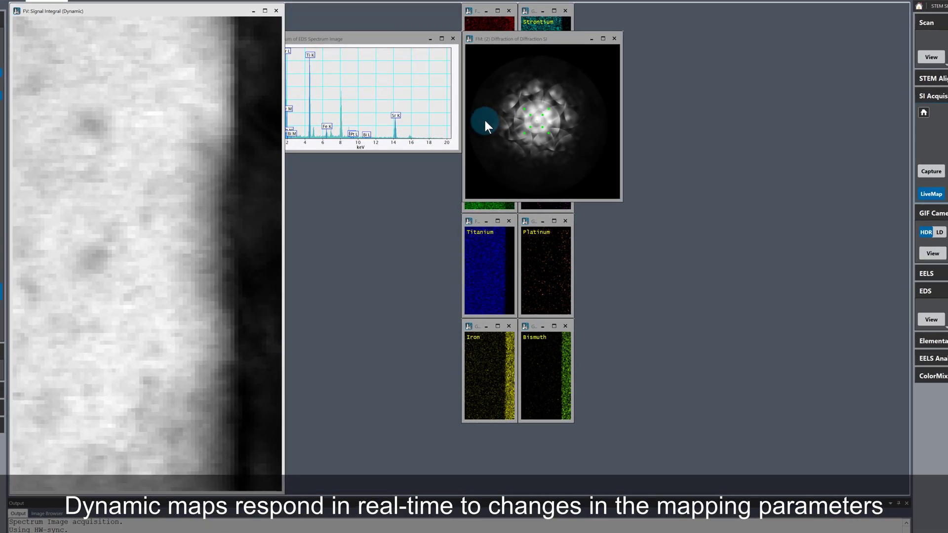
Drag the circular diffraction mask out to the bright-field disk edge, darkening the dynamic map.
{"action": "left_click", "coordinate": [552, 132]}
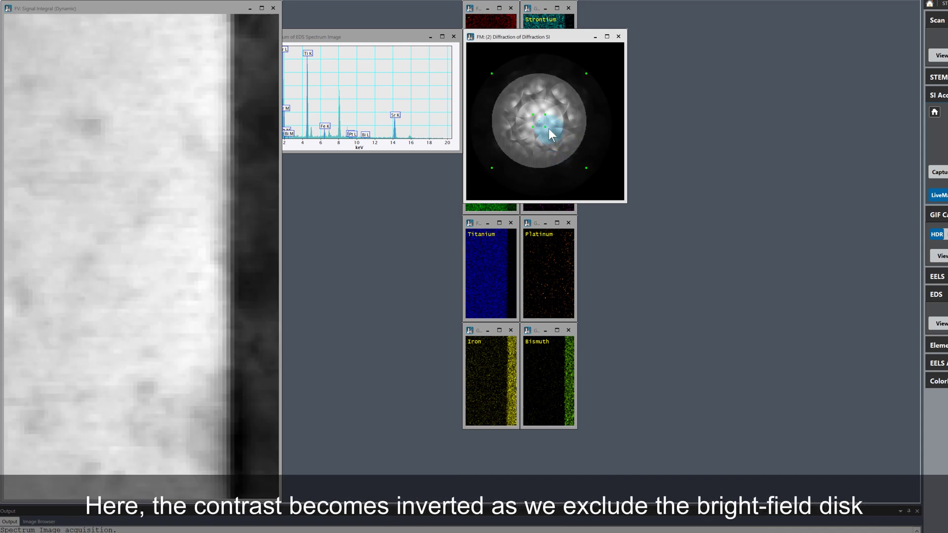
{"action": "left_click_drag", "start_coordinate": [545, 127], "coordinate": [567, 150]}
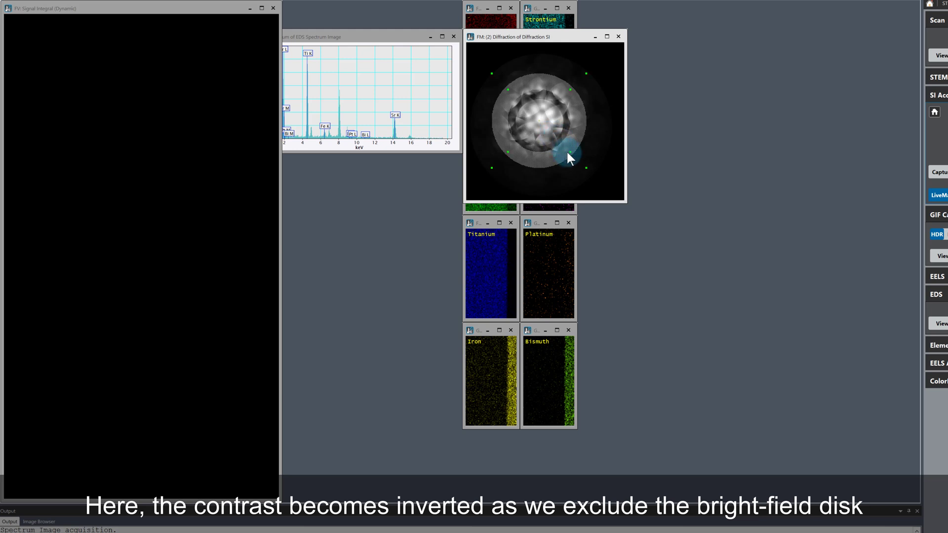